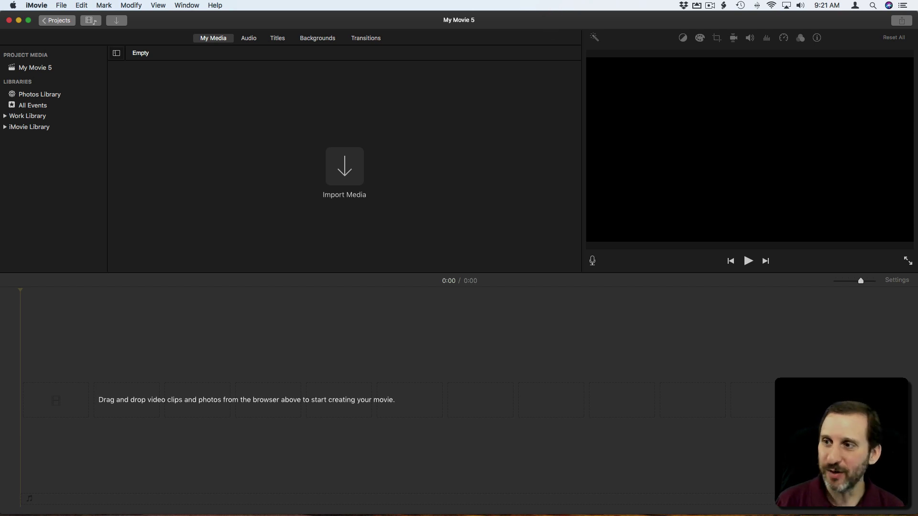
Add both talking-head clips to the timeline and play the 12-second movie through
left_click_drag(507, 268, 35, 406)
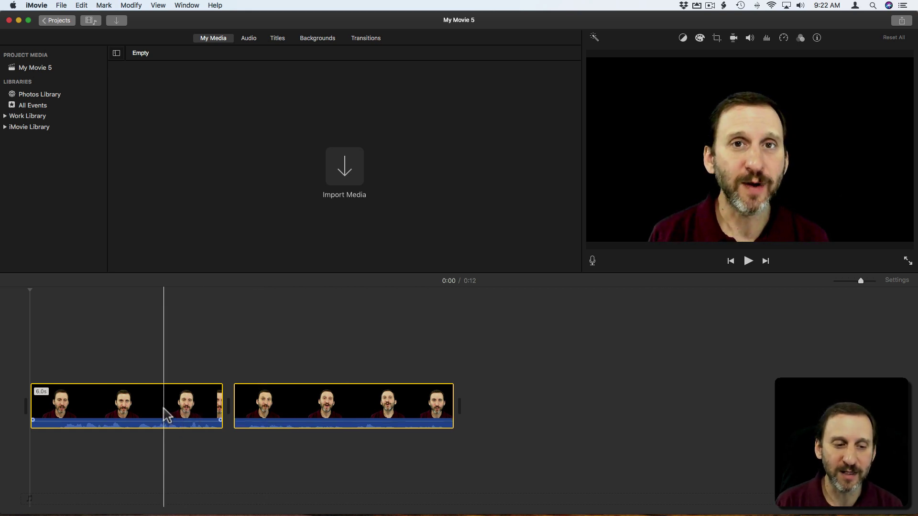
key("space")
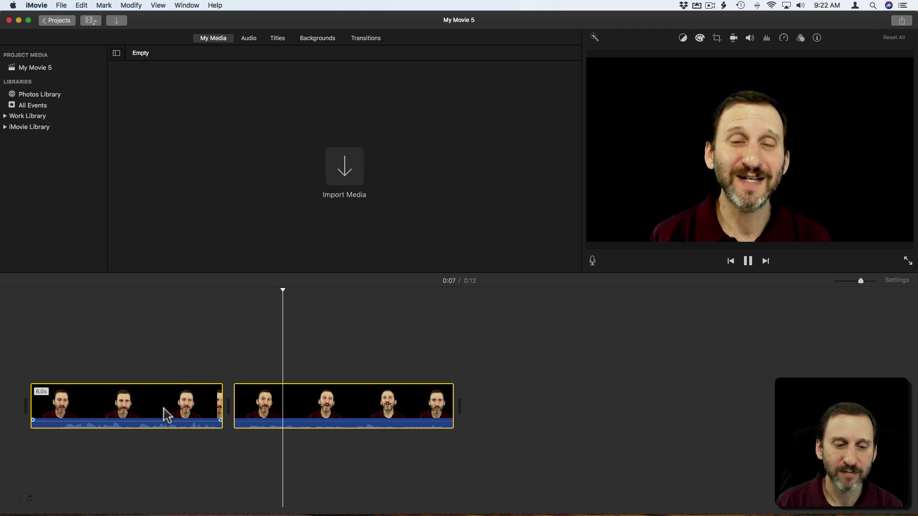
key("space")
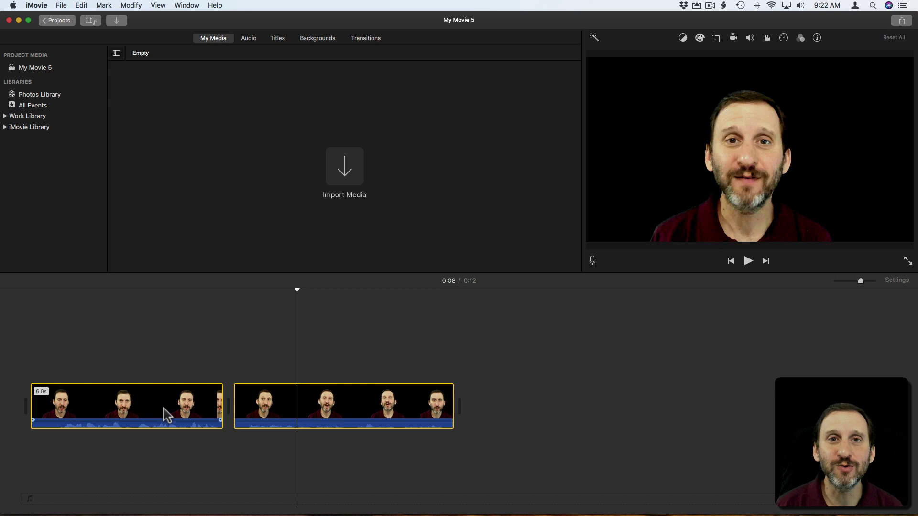
Turn on automatic loudness for each clip separately, then undo the change
left_click(172, 368)
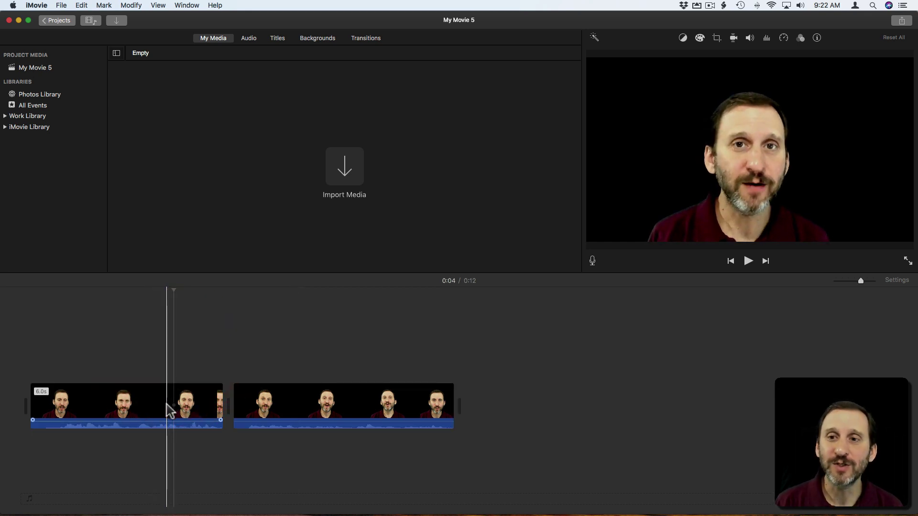
left_click(94, 401)
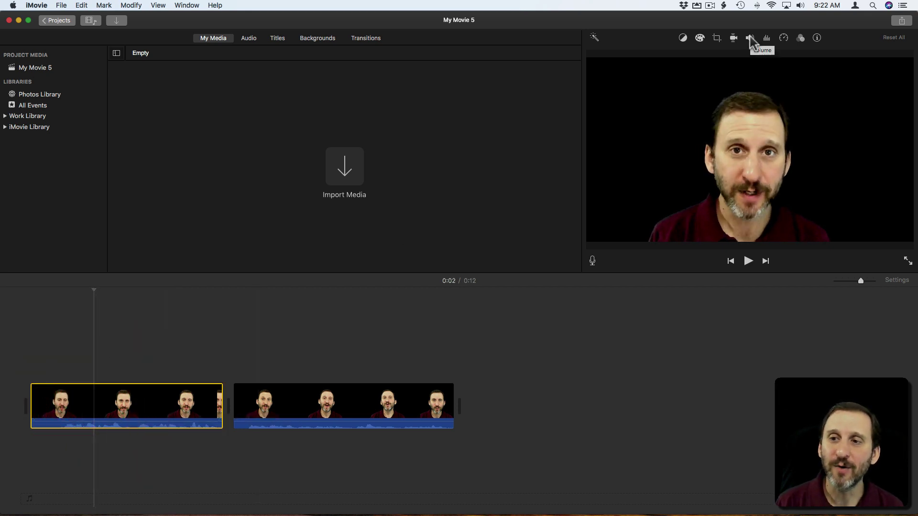
left_click(750, 38)
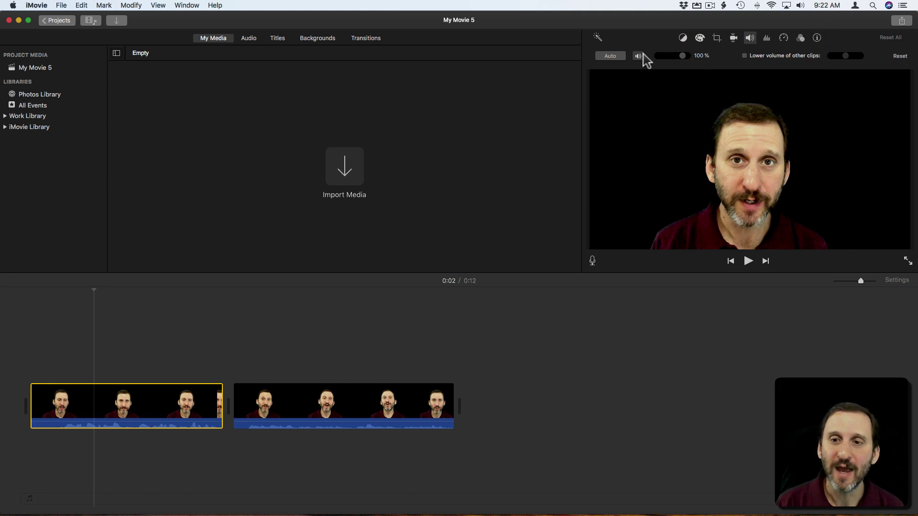
left_click(611, 57)
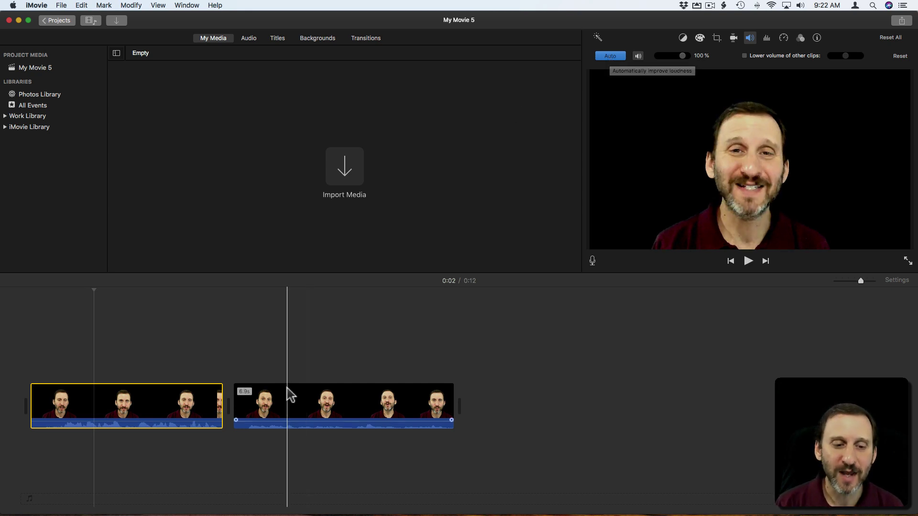
left_click(280, 409)
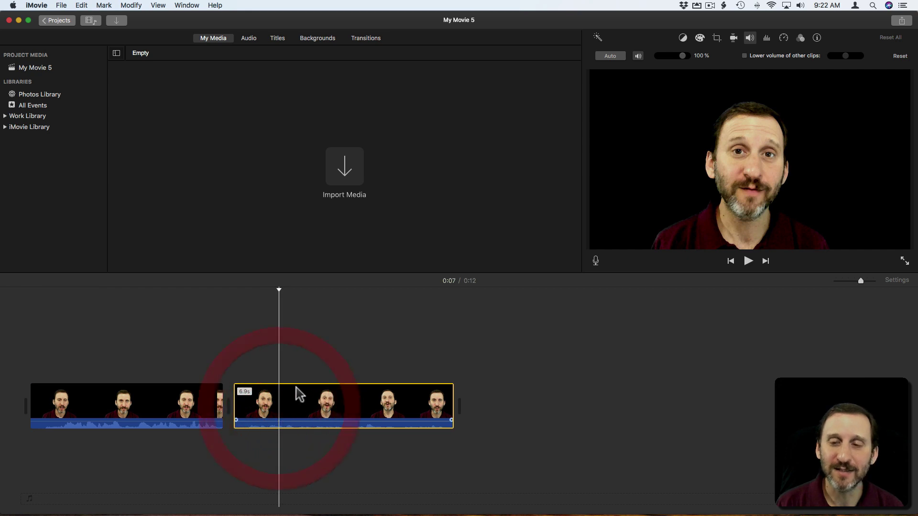
left_click(614, 55)
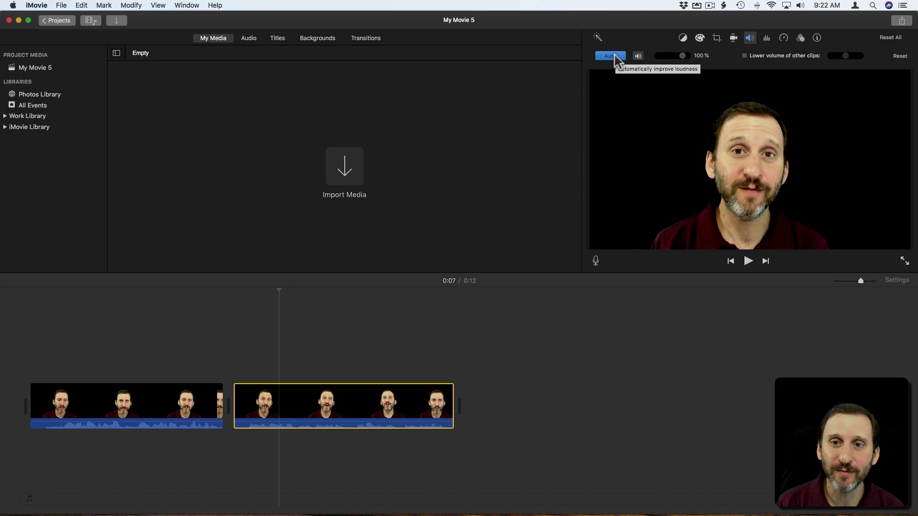
key("super+z")
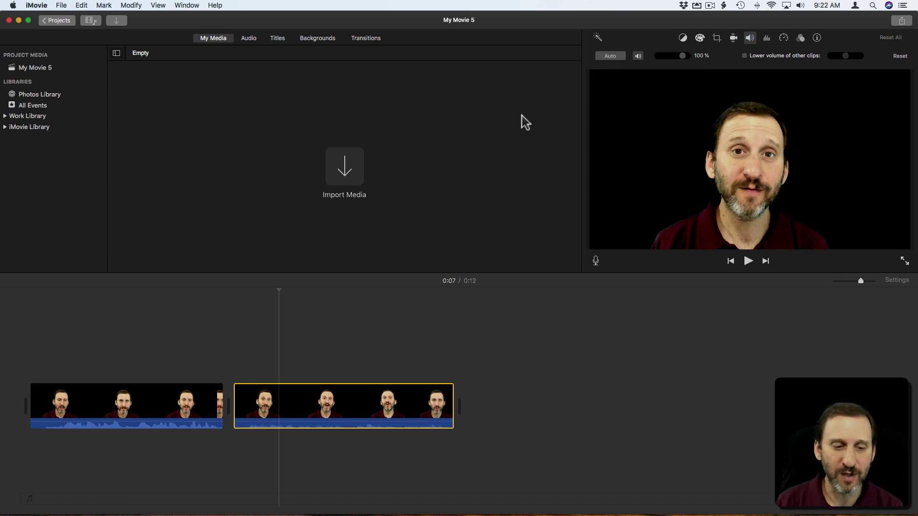
Apply Auto loudness to both clips together and play back to compare their volumes
left_click(164, 402)
left_click(308, 403, "super")
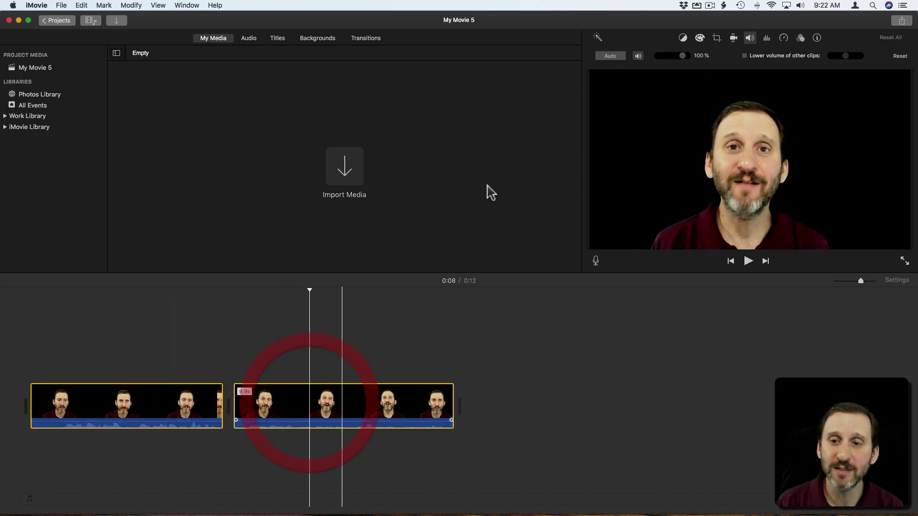
left_click(612, 56)
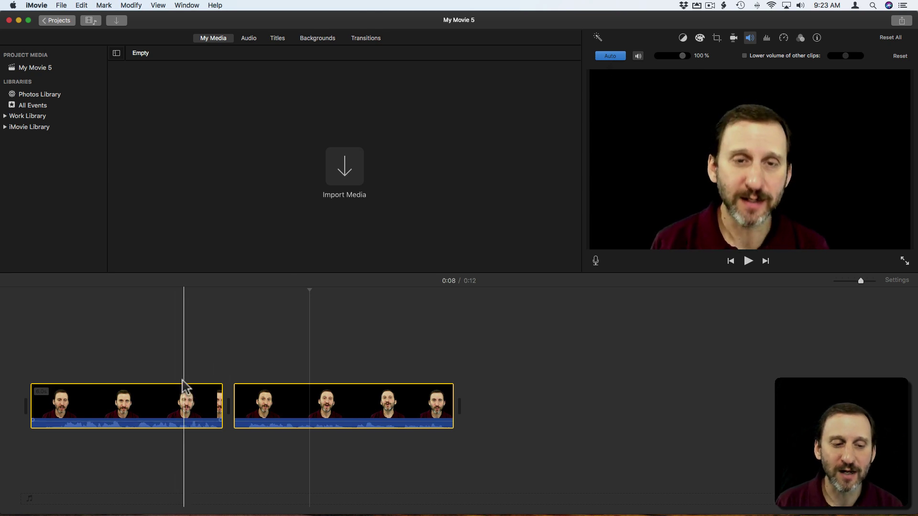
key("space")
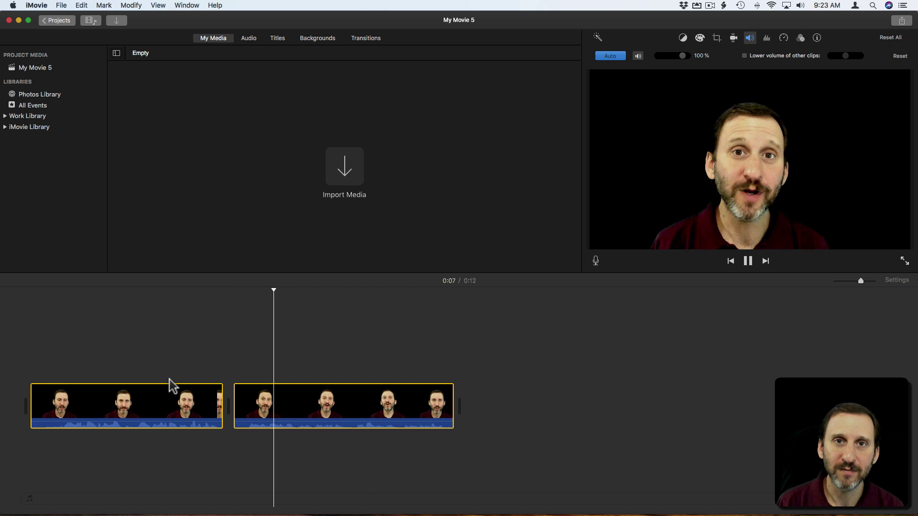
key("space")
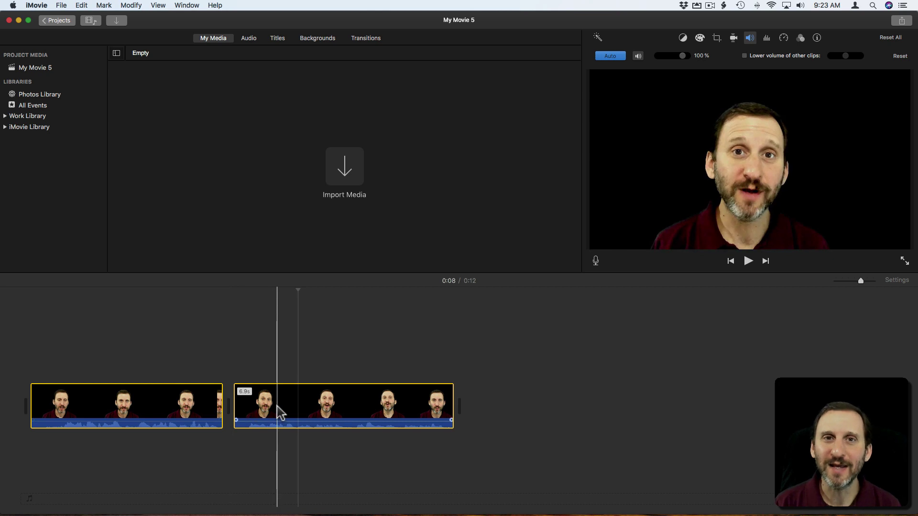
Turn on background noise reduction for the second clip only
left_click(767, 40)
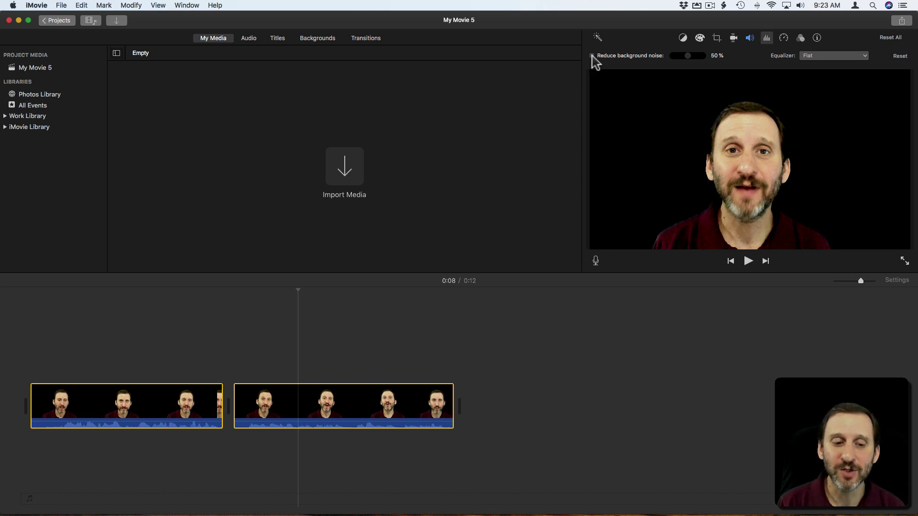
left_click(338, 293)
left_click(314, 410)
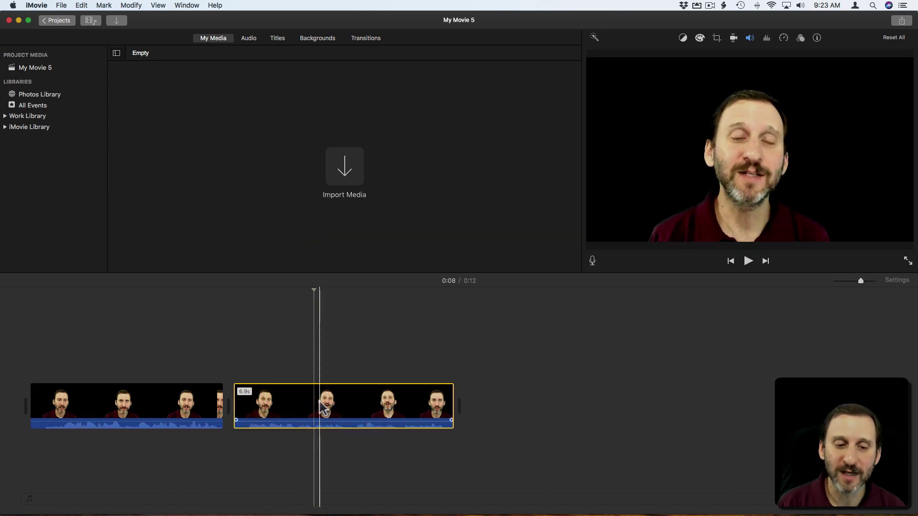
left_click(766, 39)
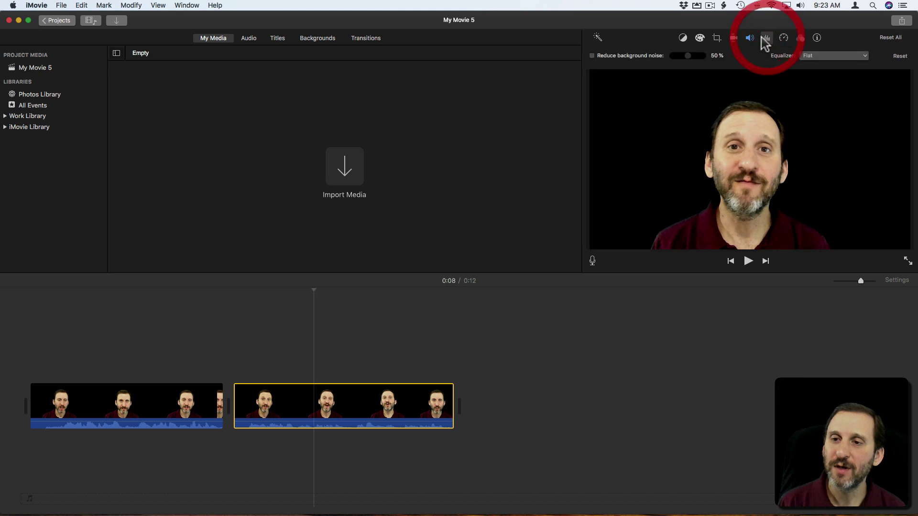
left_click(614, 56)
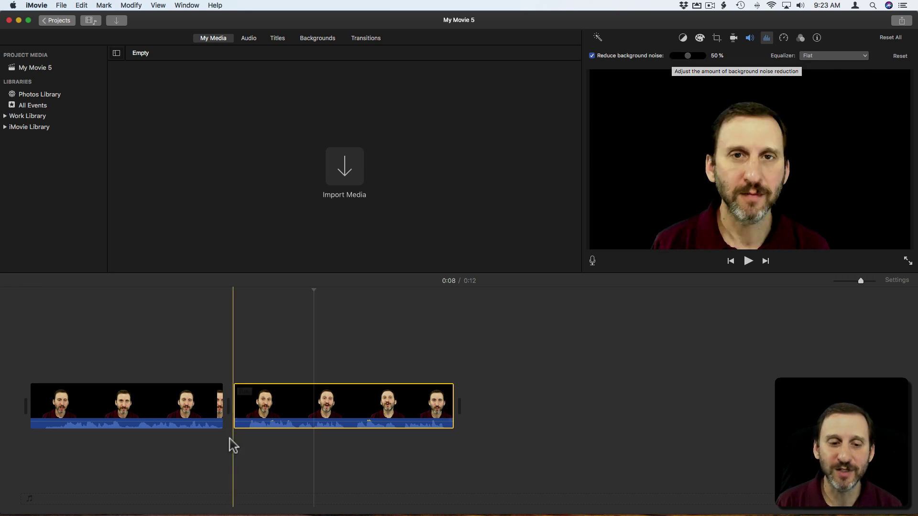
Play the clips from the first clip to hear the noise reduction
left_click(253, 376)
key("space")
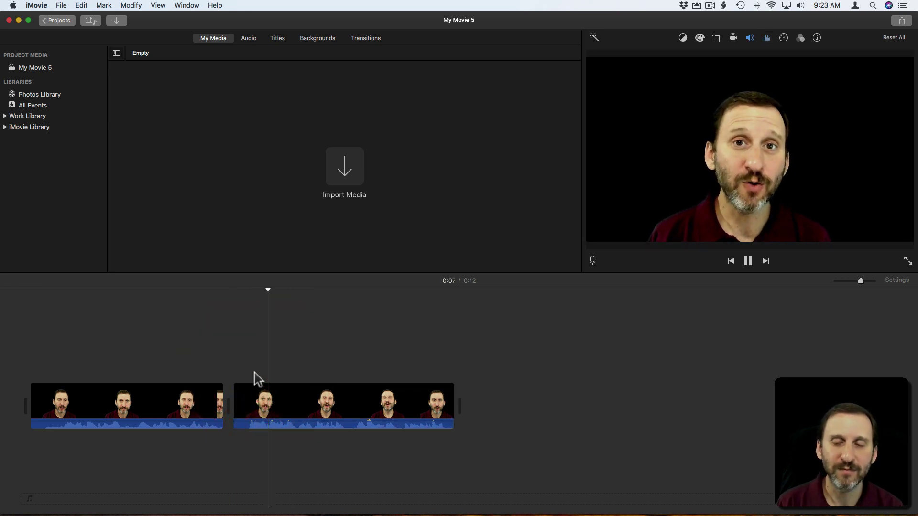
key("space")
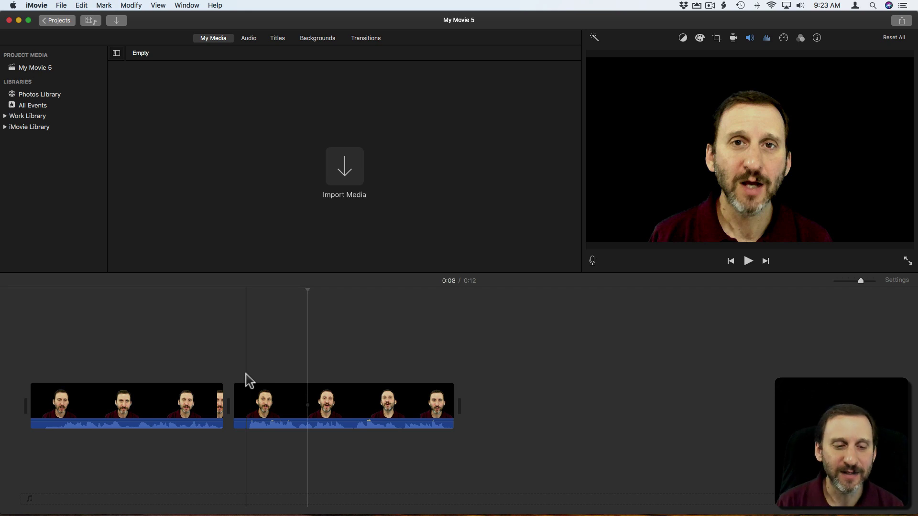
key("space")
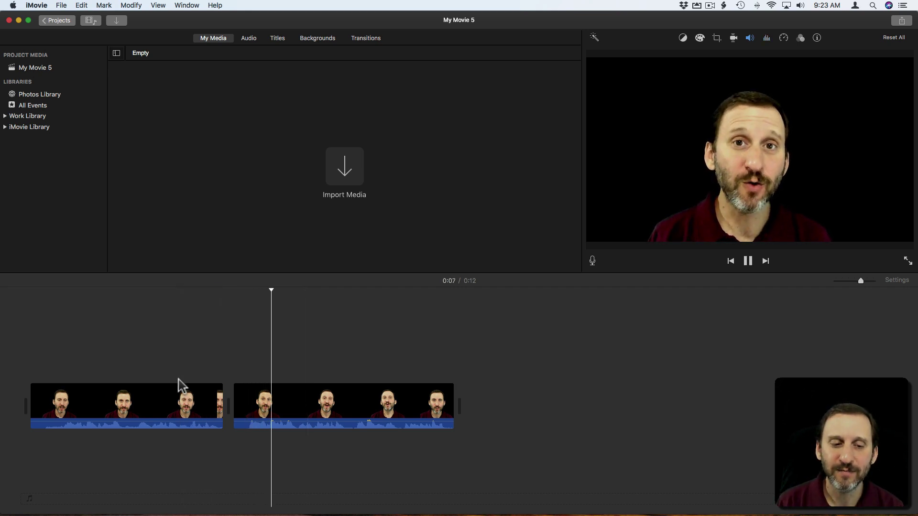
key("space")
key("space")
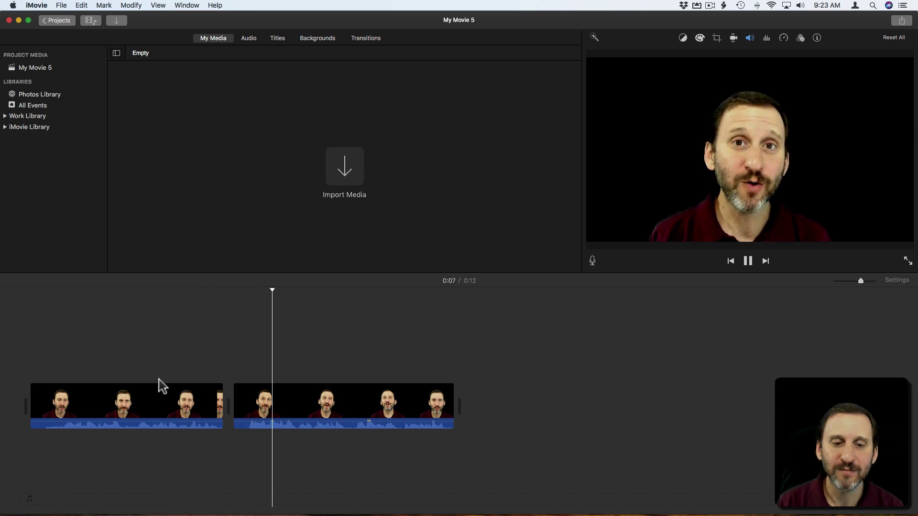
key("space")
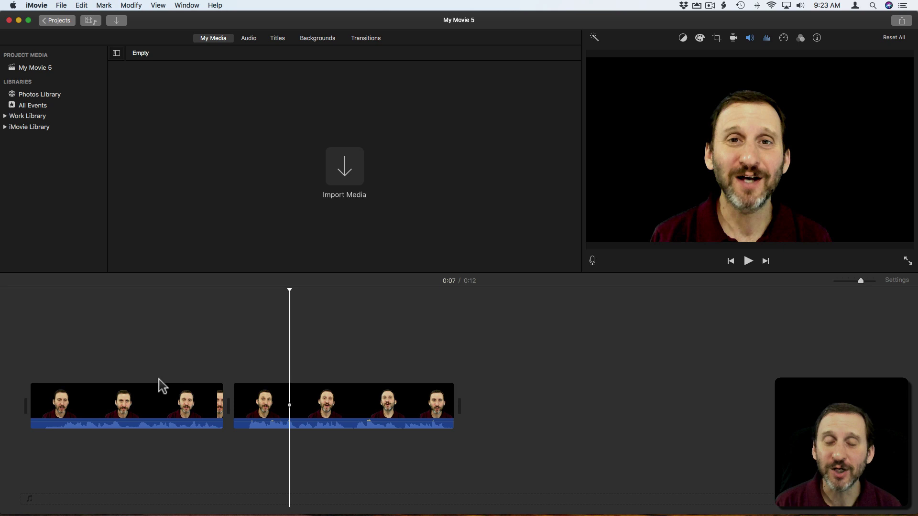
Lower the second clip's volume, first to 78%, then down to 5%
left_click(750, 39)
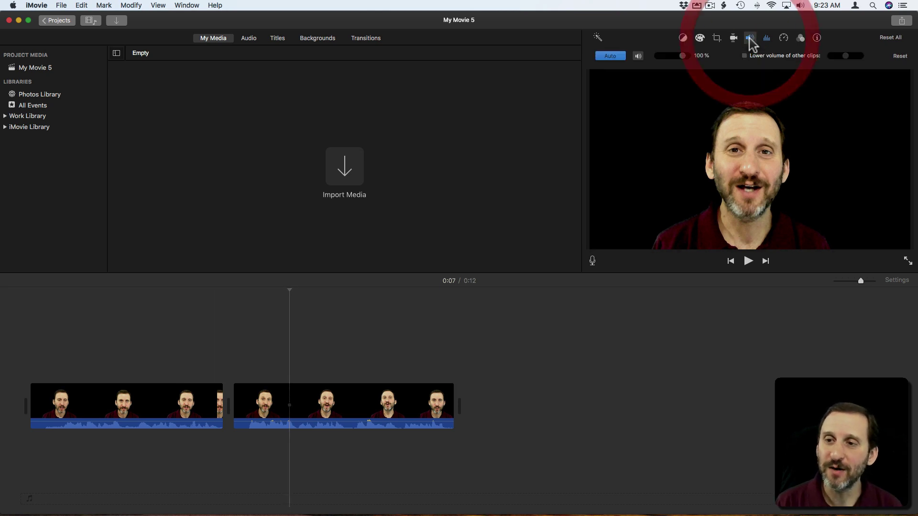
mouse_move(683, 57)
left_mouse_down()
mouse_move(658, 58)
mouse_move(684, 60)
left_mouse_up()
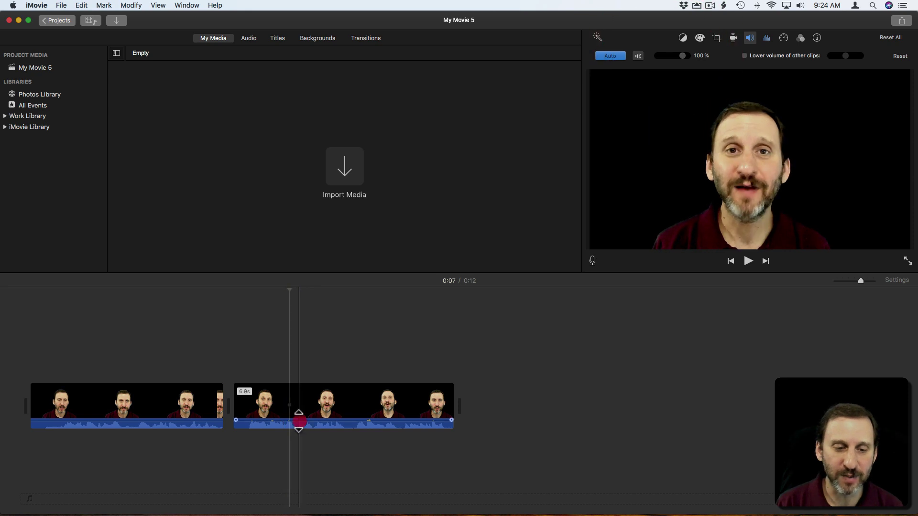
left_click_drag(299, 422, 298, 421)
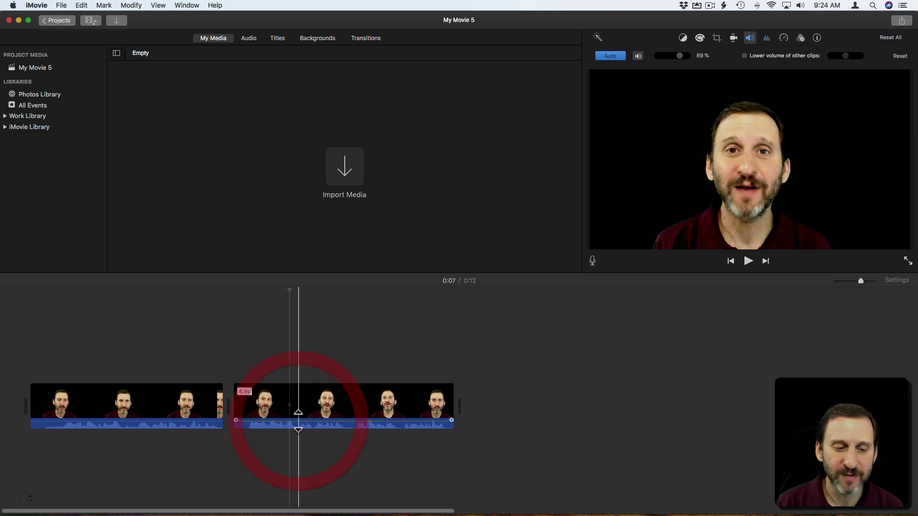
Play both clips to compare loudness, then raise the second clip's volume to 89%
left_click(193, 419)
key("space")
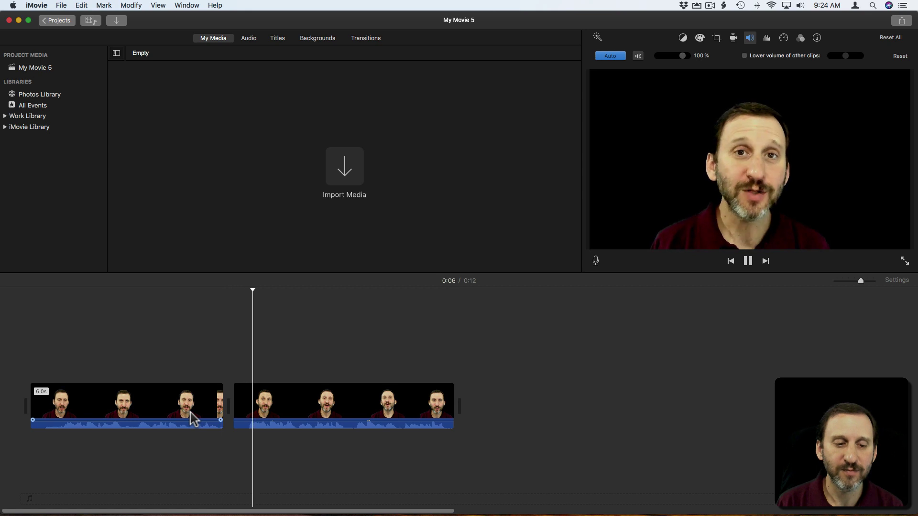
left_click(246, 413)
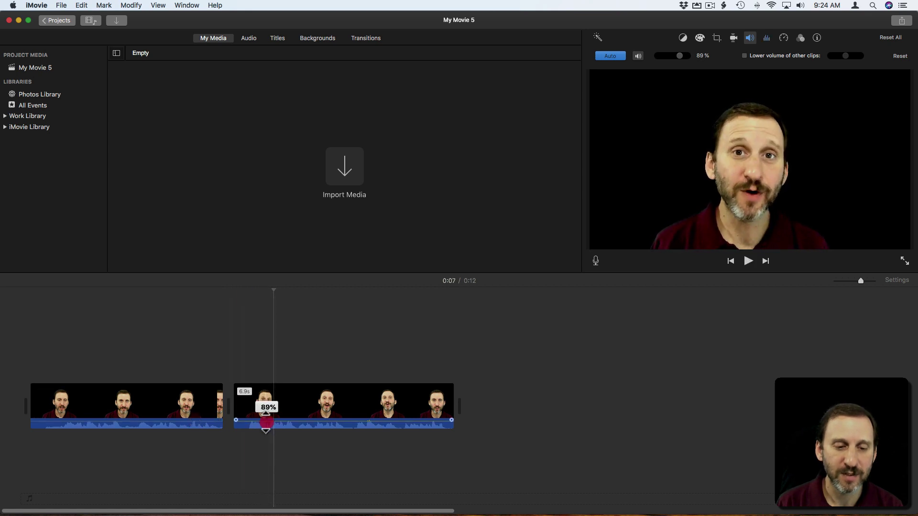
left_click(201, 421)
key("space")
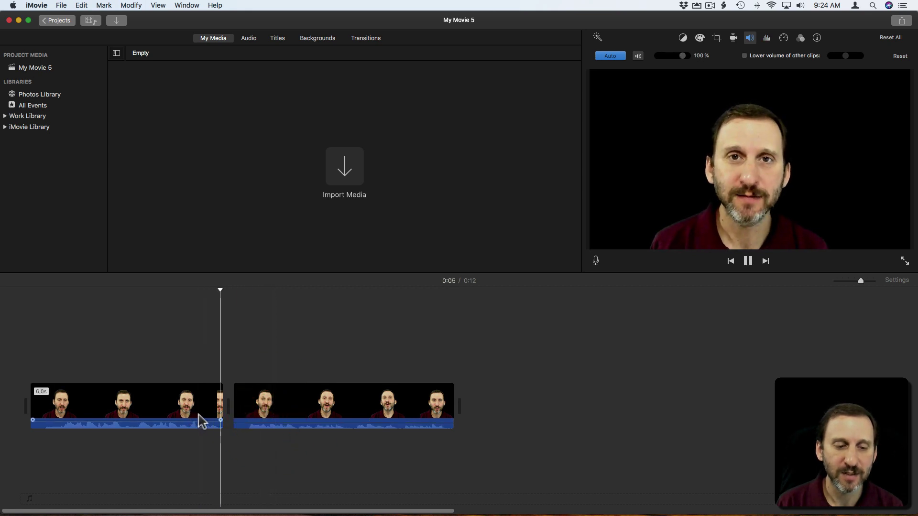
left_click(271, 425)
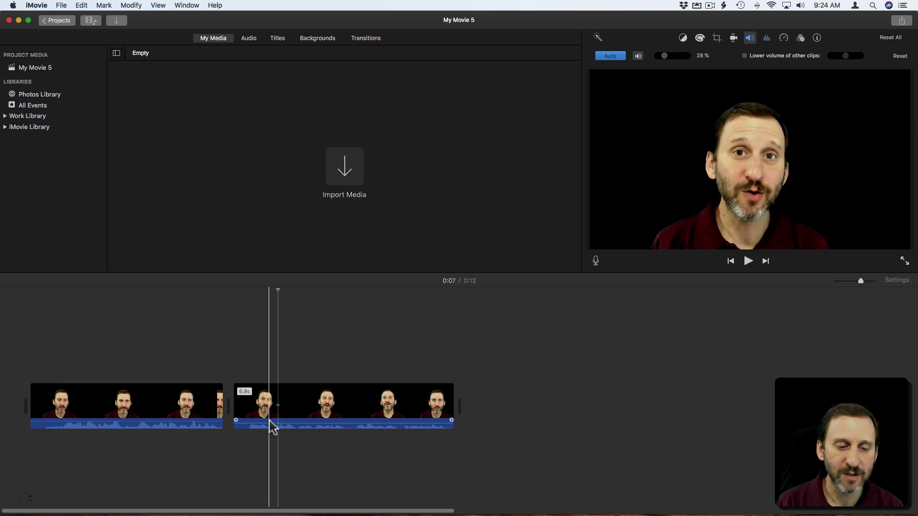
left_click_drag(269, 423, 269, 422)
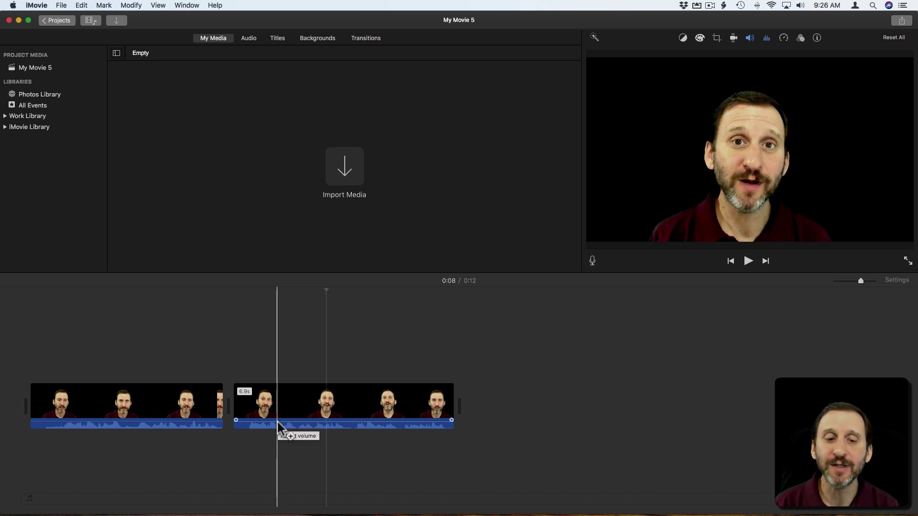
Add six volume keyframes along the second clip's audio line
left_click(279, 423, "alt")
left_click(296, 423)
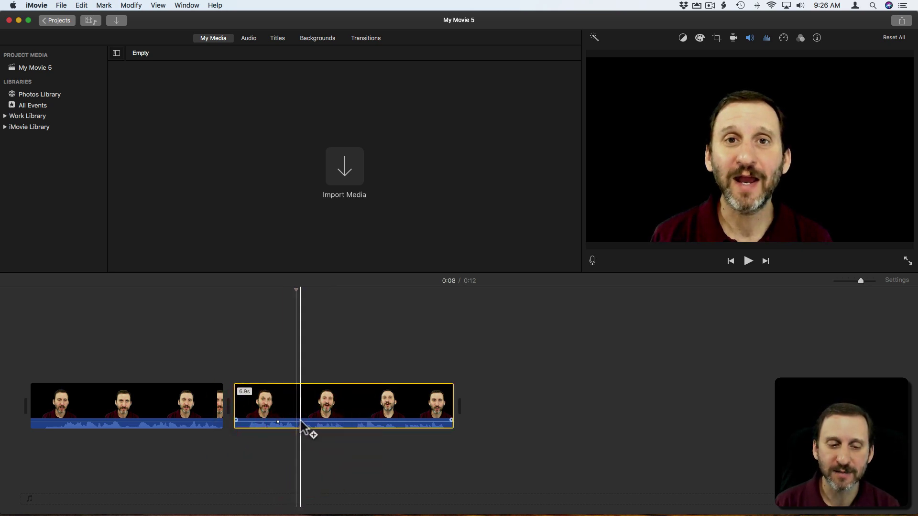
left_click(301, 422, "alt")
left_click(353, 423, "alt")
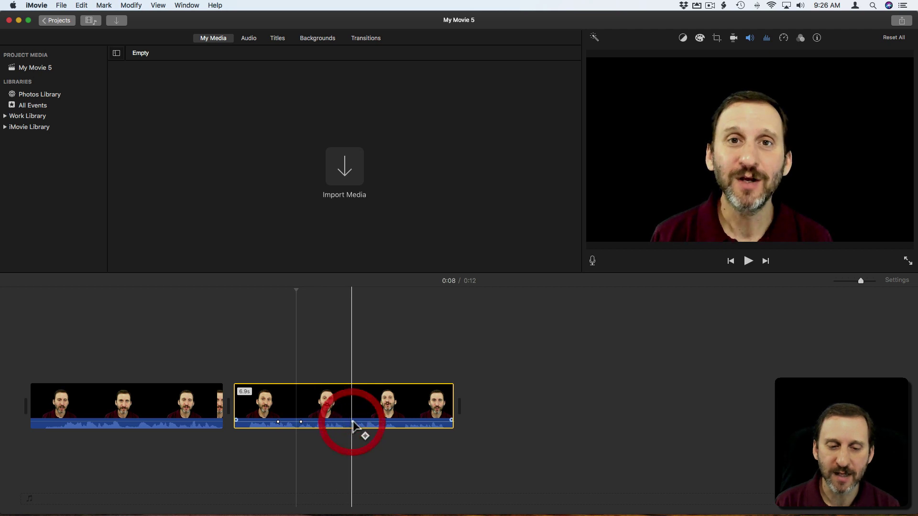
left_click(374, 423, "alt")
left_click(325, 422, "alt")
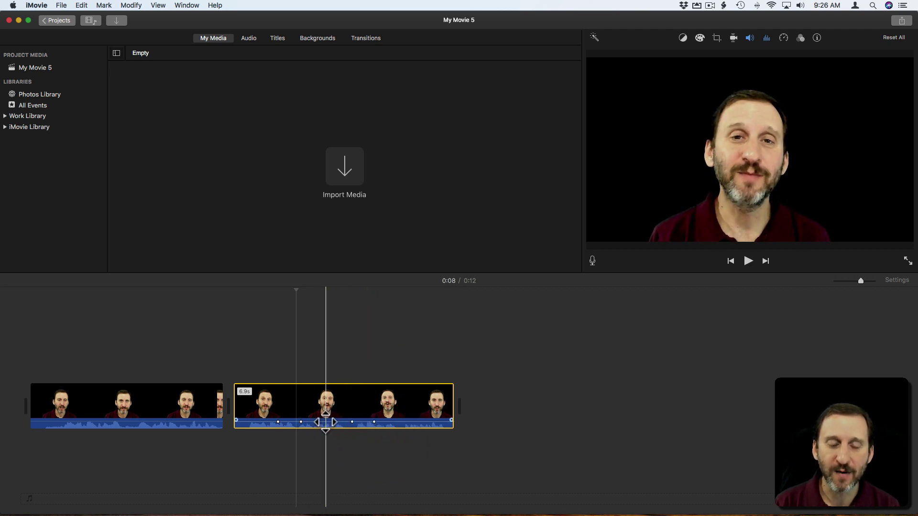
Drop the middle keyframe to 0%, shift neighbouring keyframes, and undo the last two changes
left_click_drag(325, 422, 296, 425)
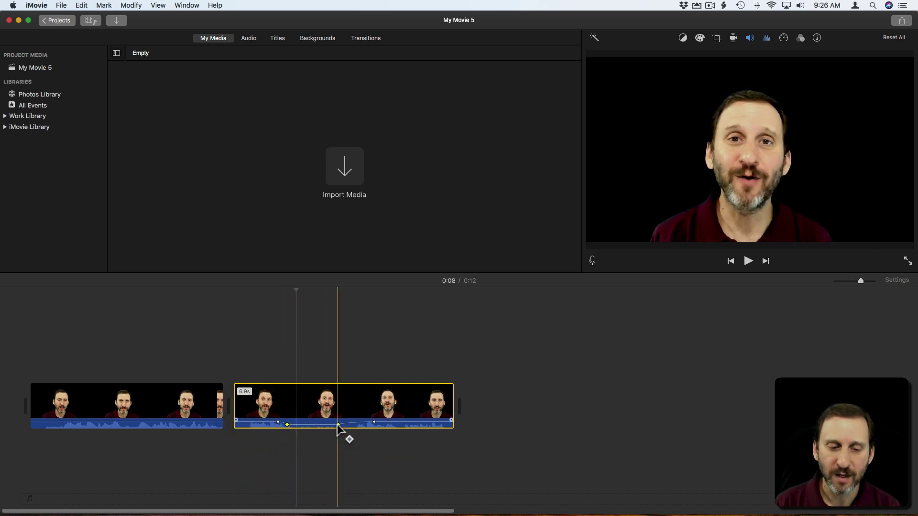
left_click(348, 426)
left_click_drag(364, 425, 366, 425)
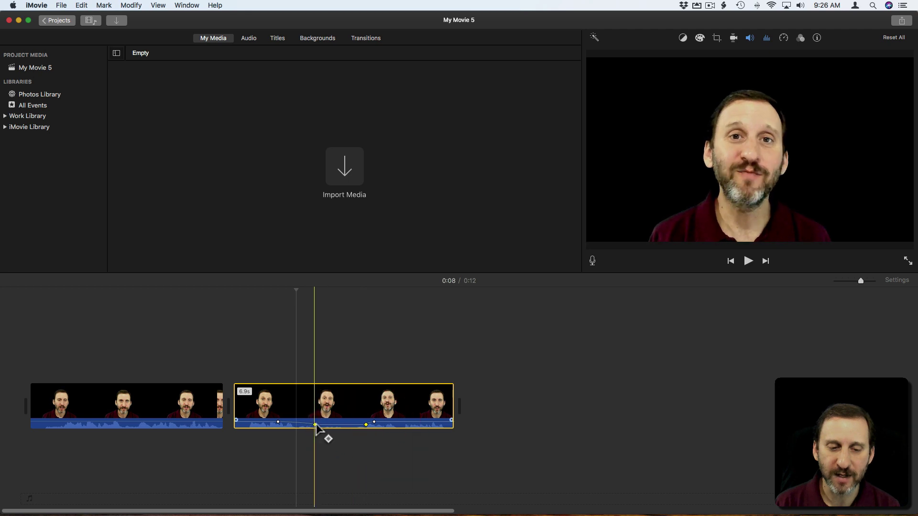
left_click(311, 424)
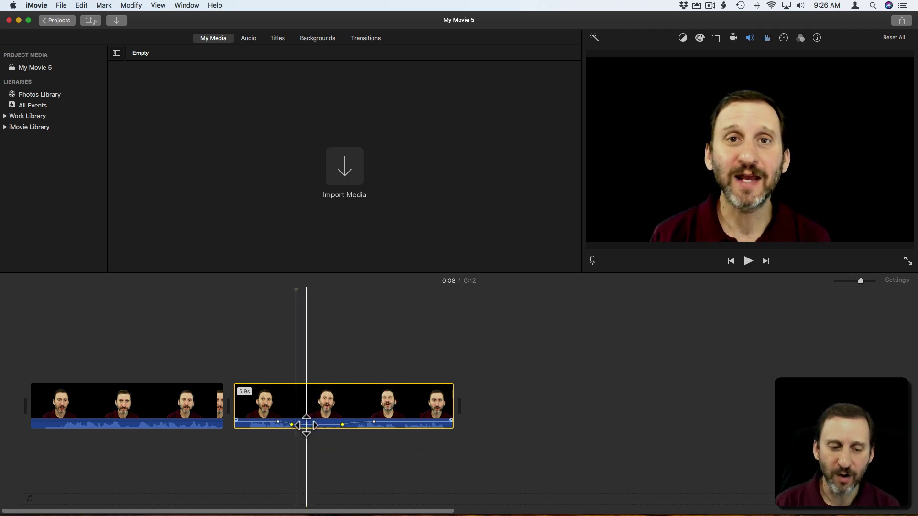
left_click_drag(306, 425, 306, 420)
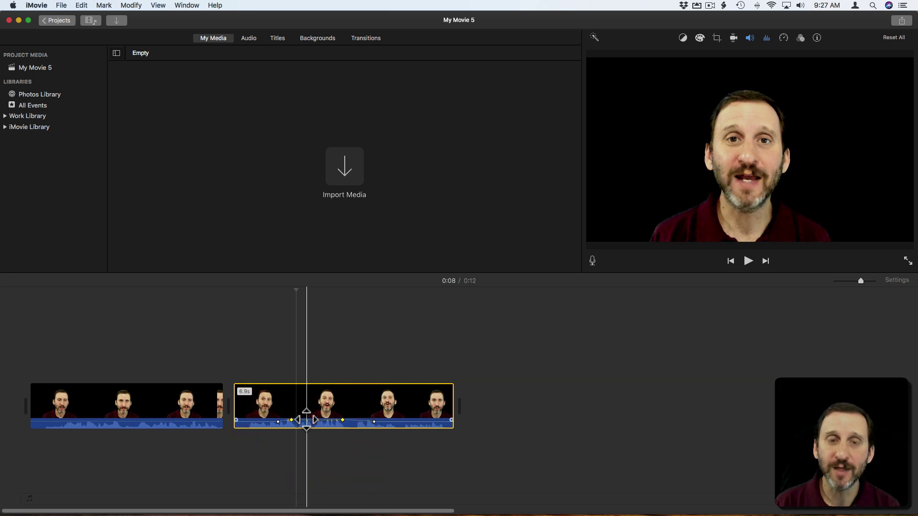
key("super+z")
key("super+z")
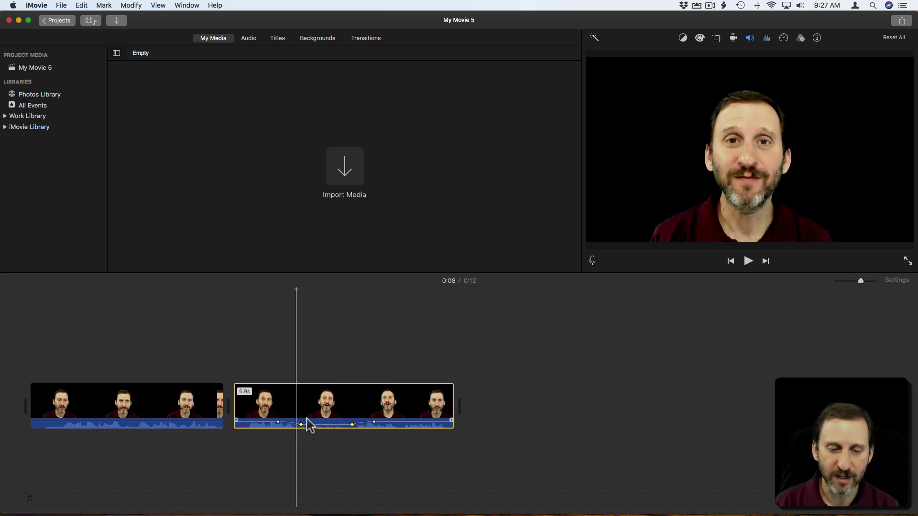
key("super+z")
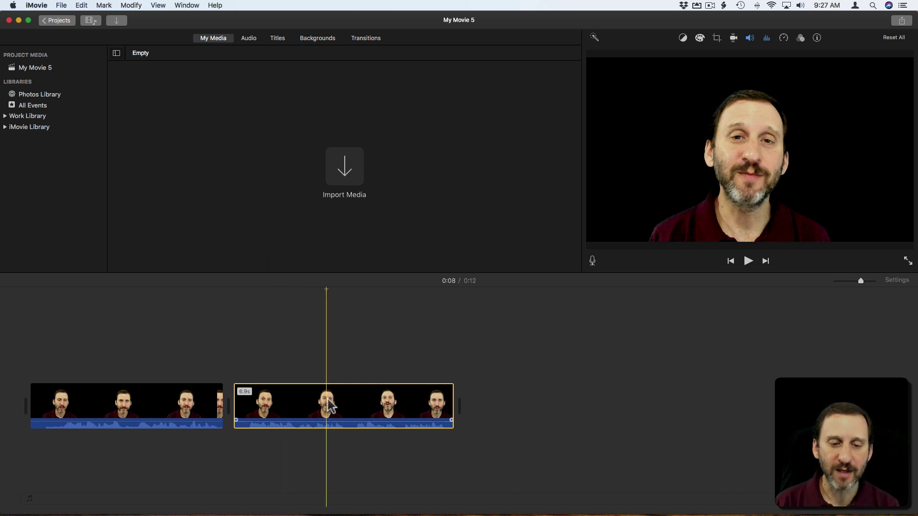
Split the second clip at the playhead via Modify > Split Clip, then adjust the later piece's volume
left_click(351, 404)
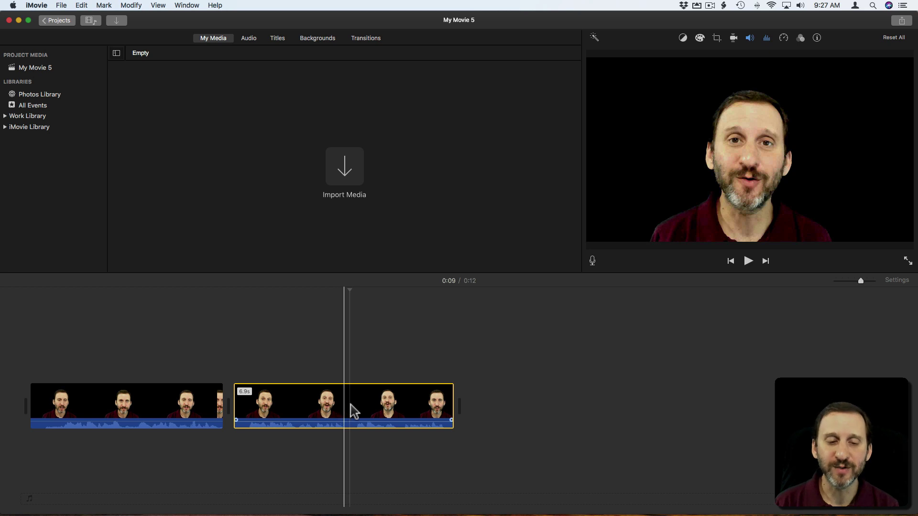
left_click(126, 6)
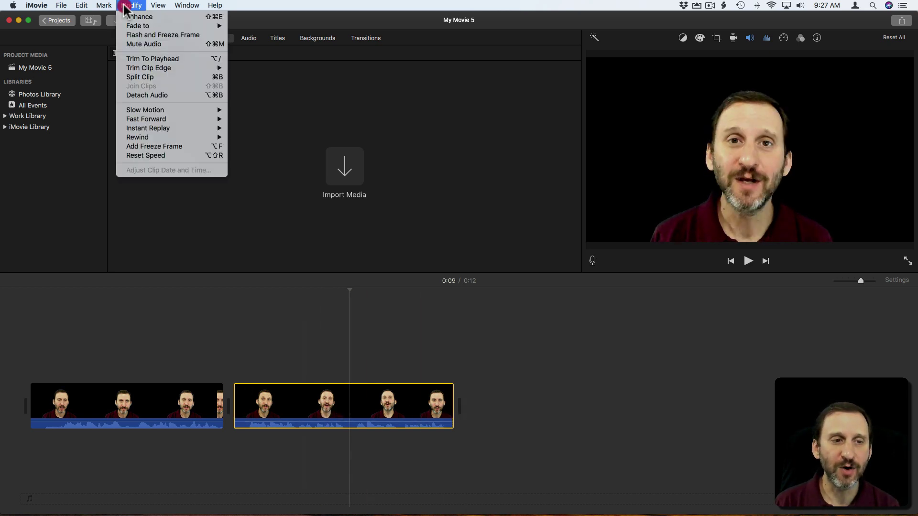
left_click(150, 76)
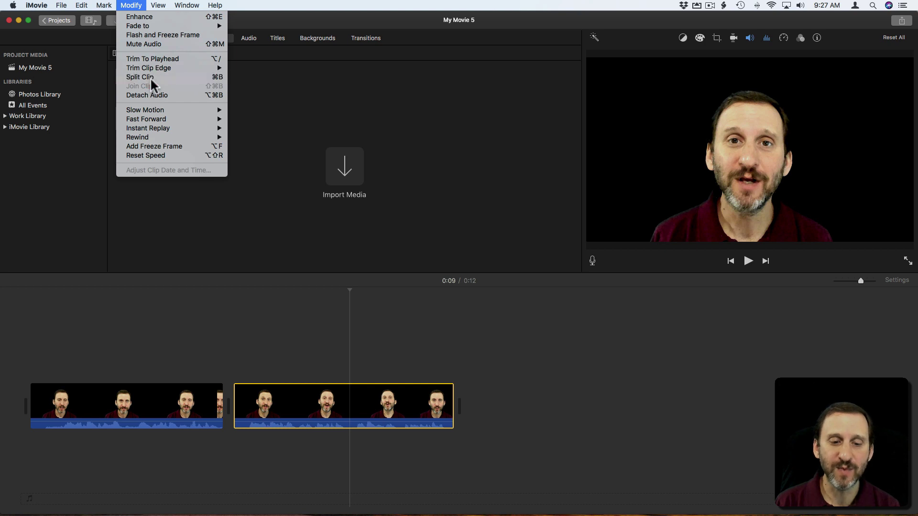
left_click(317, 405)
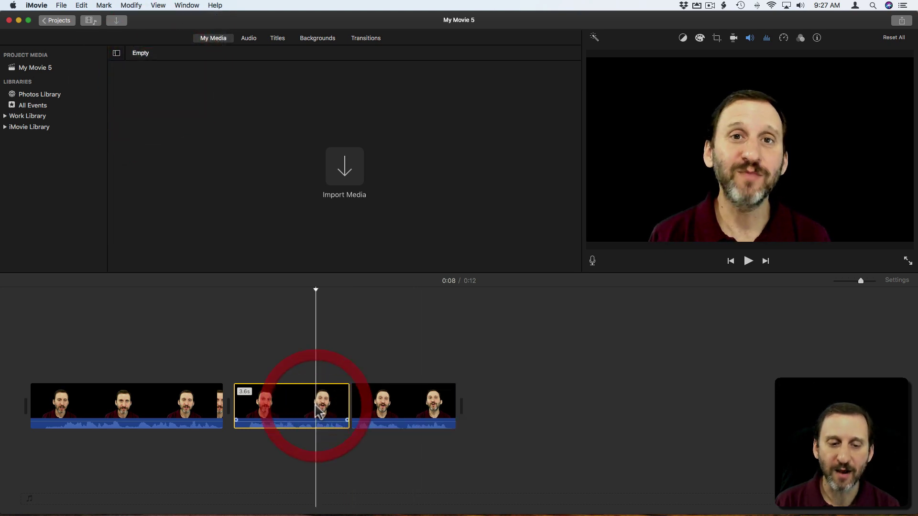
left_click(375, 421)
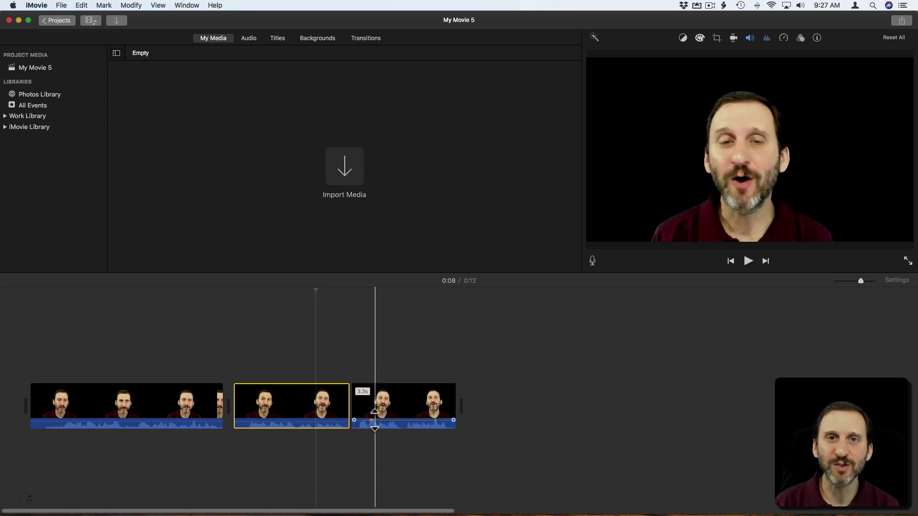